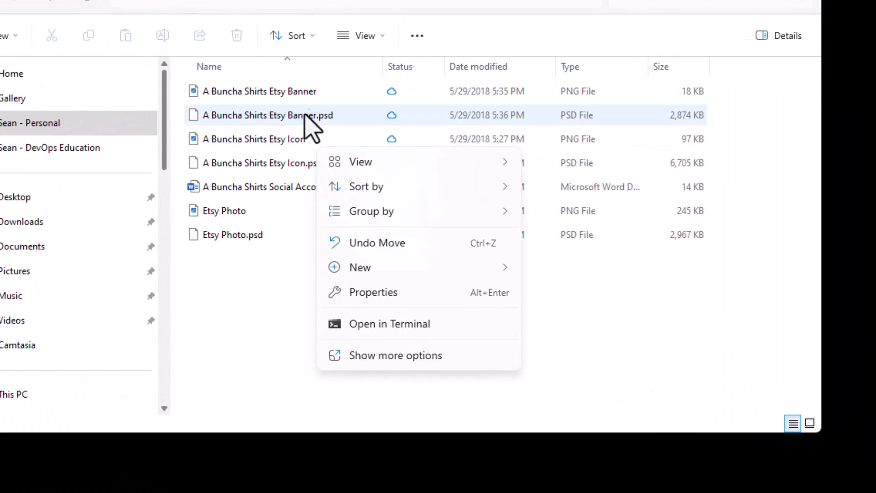
# - Bring up the full classic context menu for the A Buncha Shirts Etsy Icon file via Show more options
pyautogui.press('Escape')
pyautogui.rightClick(238, 145)
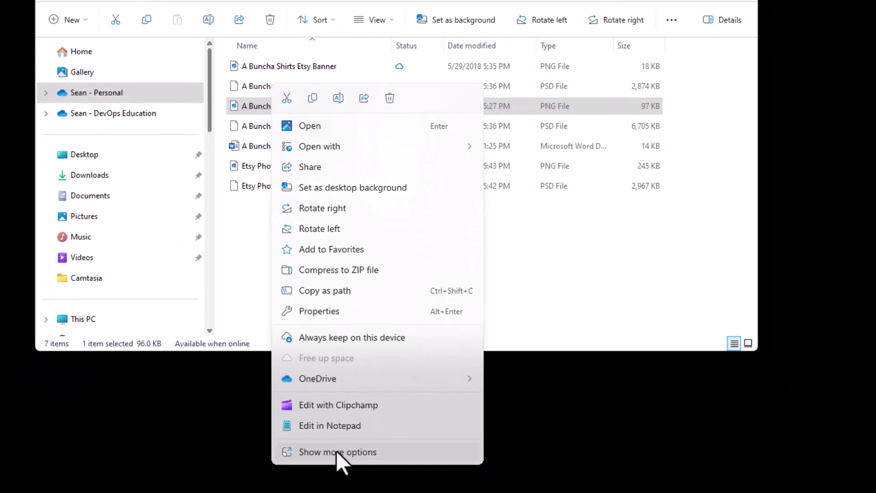
pyautogui.click(335, 451)
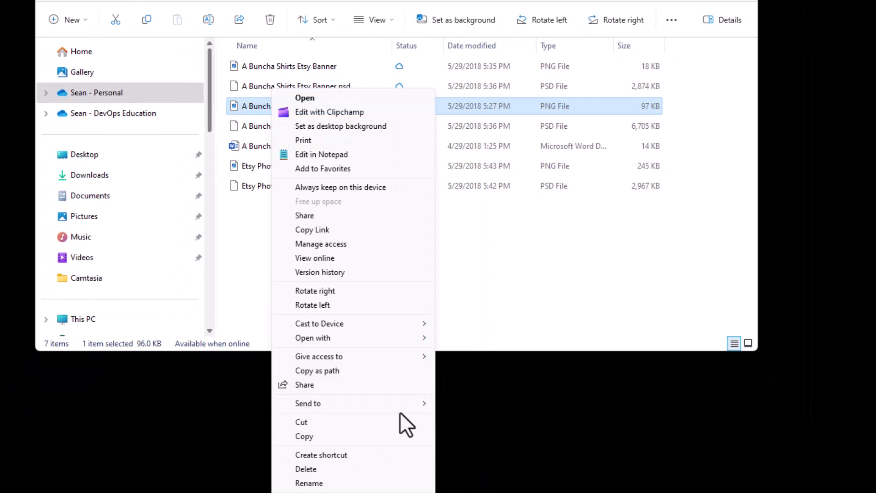
pyautogui.rightClick(241, 110)
pyautogui.click(315, 426)
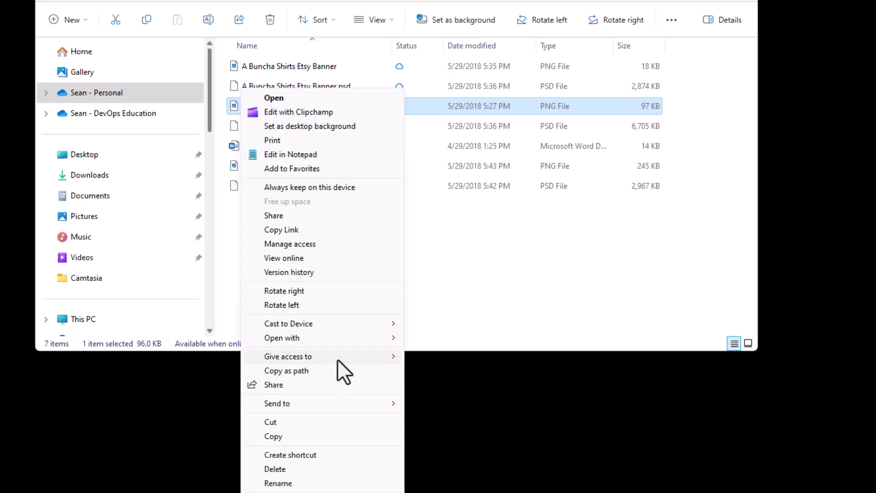
pyautogui.click(275, 436)
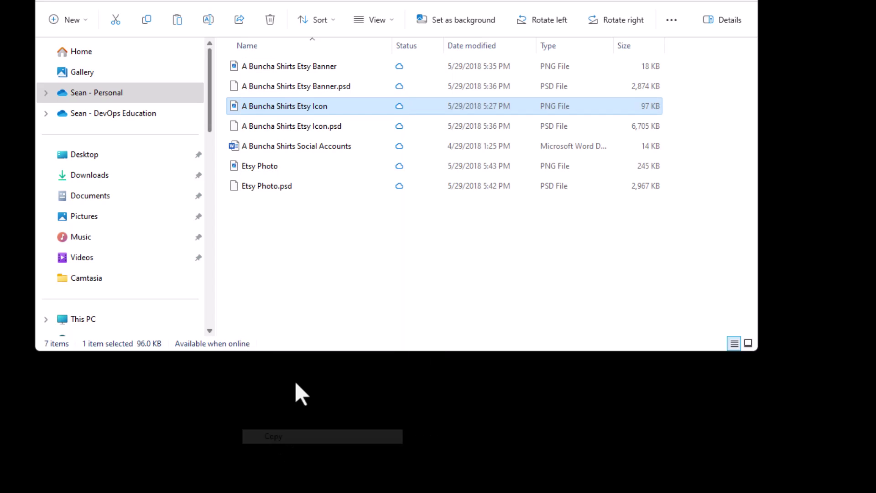
pyautogui.rightClick(302, 269)
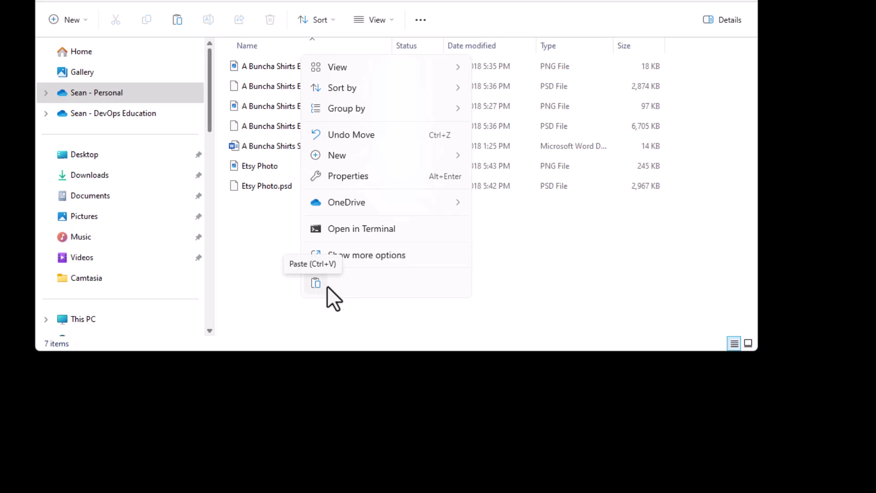
pyautogui.click(335, 257)
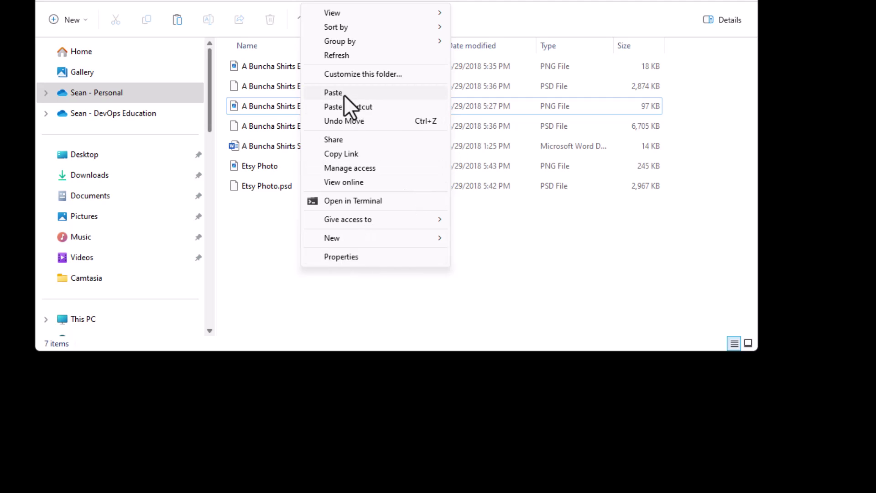
pyautogui.click(281, 256)
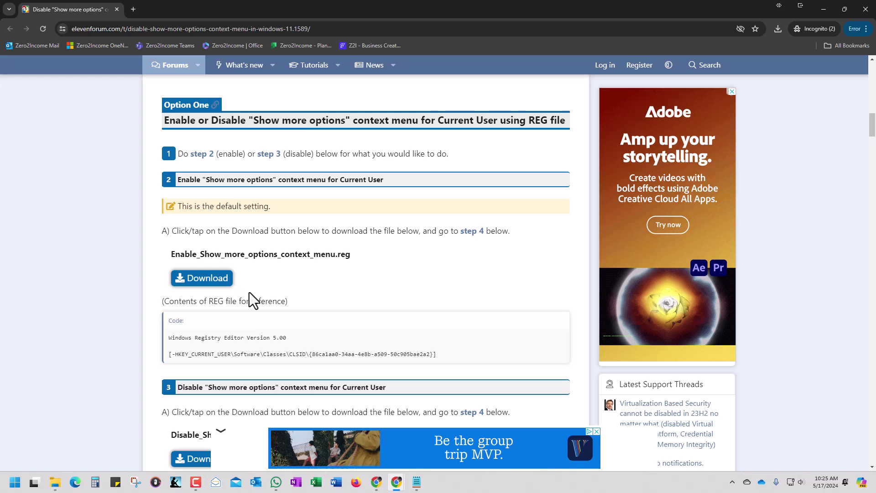
# - Scroll the ElevenForum article past the example images to step 3's Download button
pyautogui.scroll(15, 269, 274)
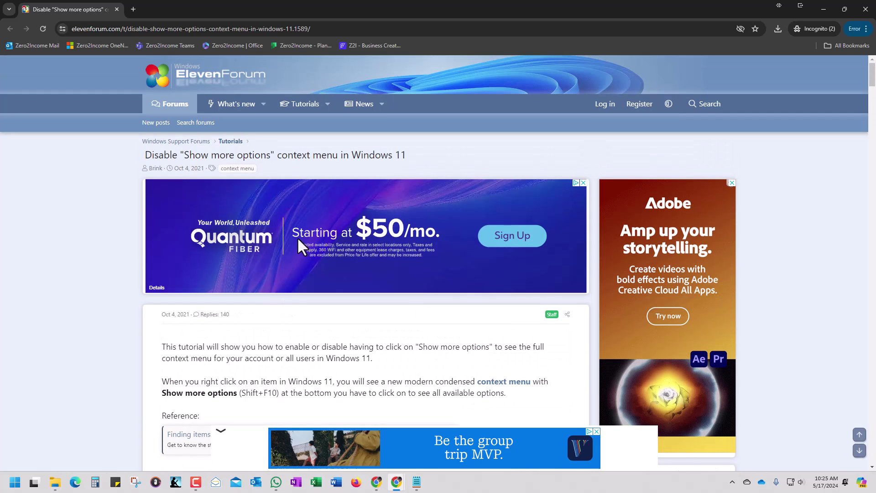
pyautogui.scroll(-7, 298, 237)
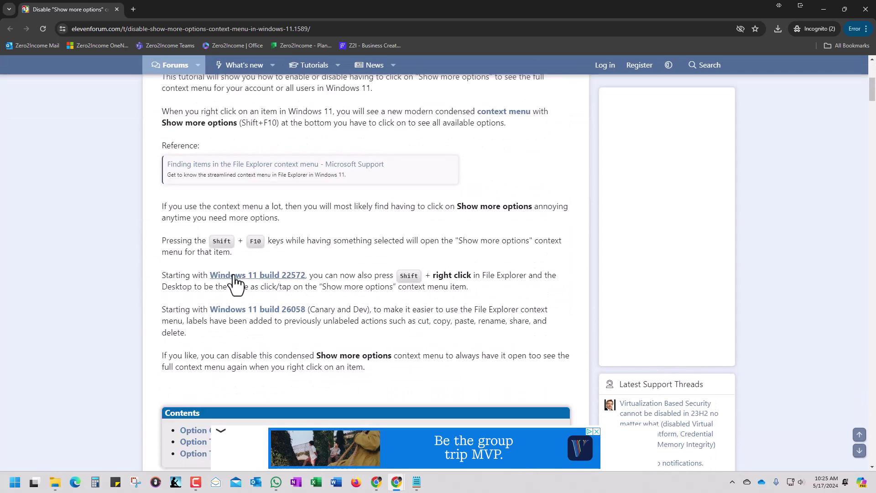
pyautogui.scroll(-8, 229, 280)
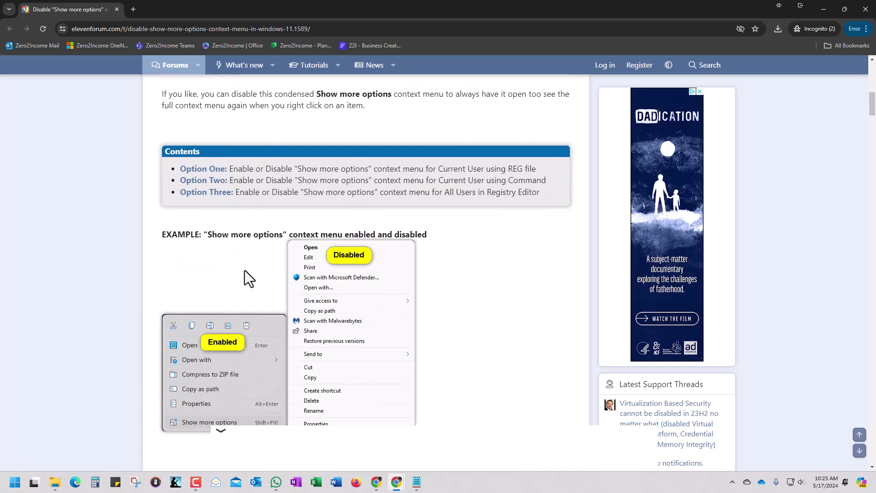
pyautogui.scroll(-1, 251, 260)
pyautogui.scroll(1, 258, 237)
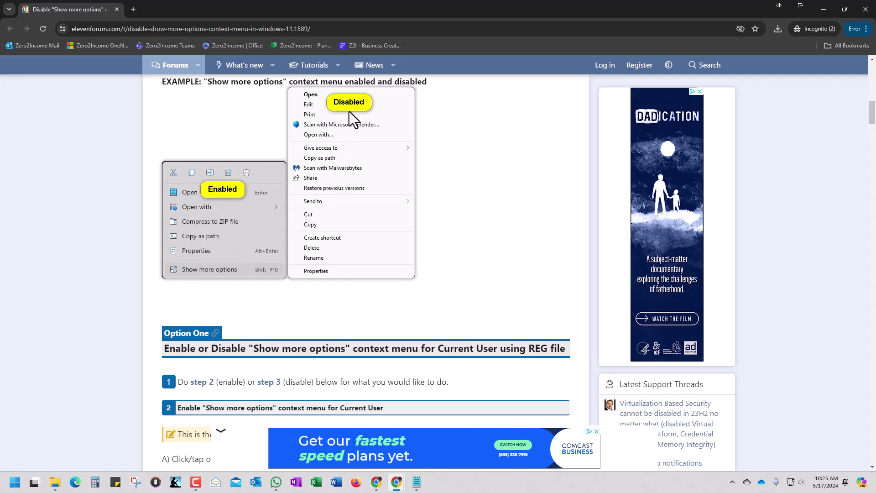
pyautogui.scroll(-4, 319, 235)
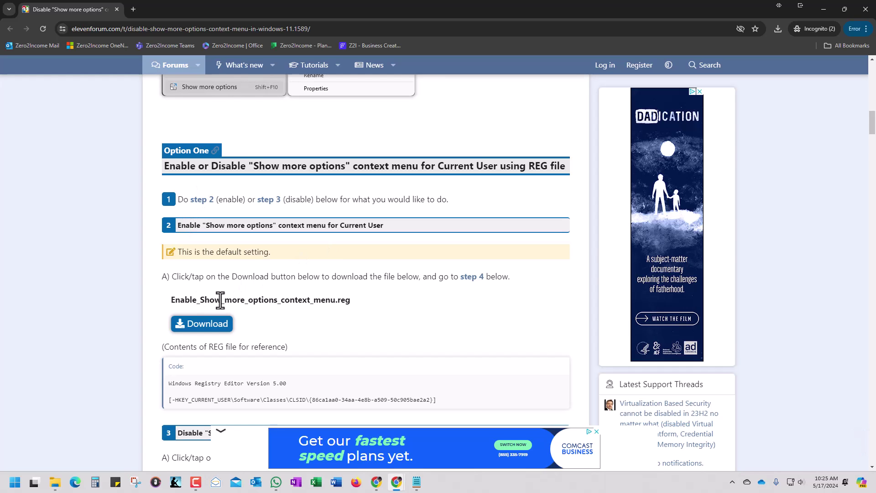
pyautogui.scroll(-2, 197, 326)
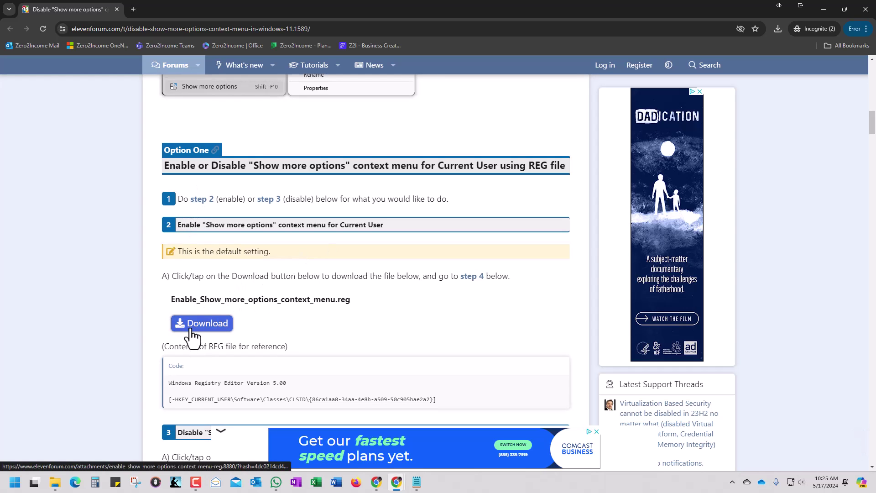
pyautogui.scroll(-2, 198, 320)
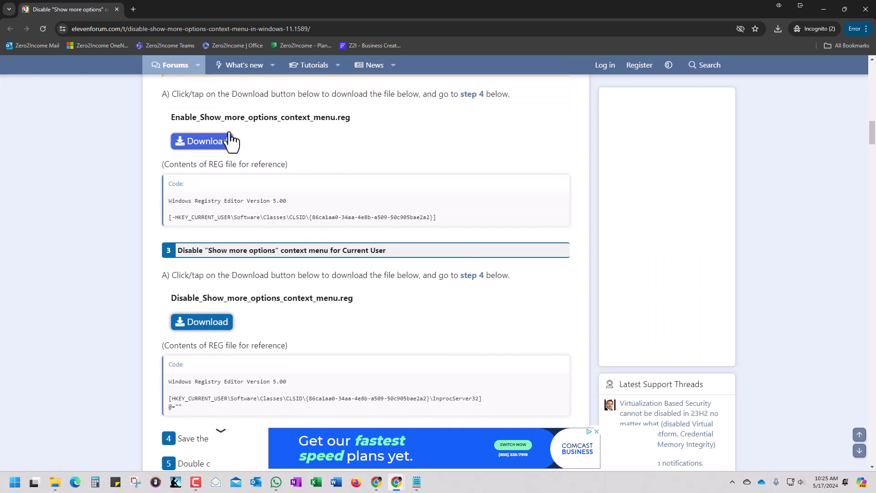
pyautogui.scroll(-1, 260, 254)
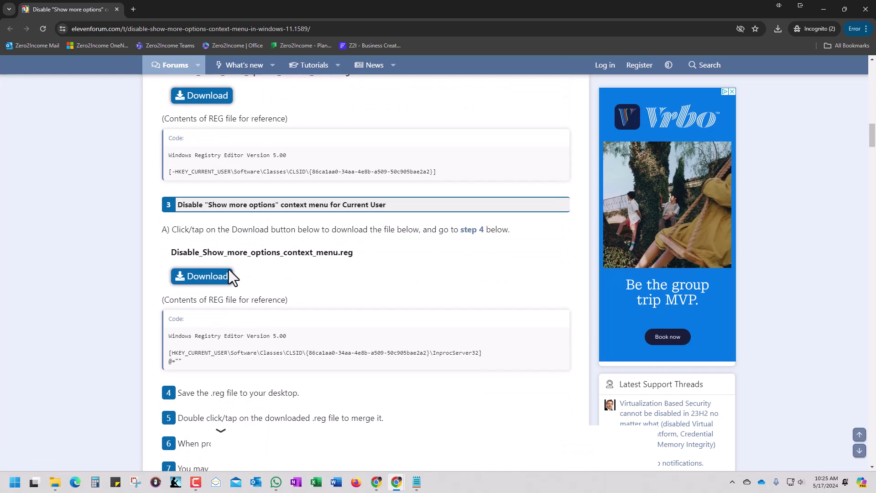
# - Download Disable_Show_more_options_context_menu.reg and open the Downloads folder from File Explorer's jump list
pyautogui.click(215, 277)
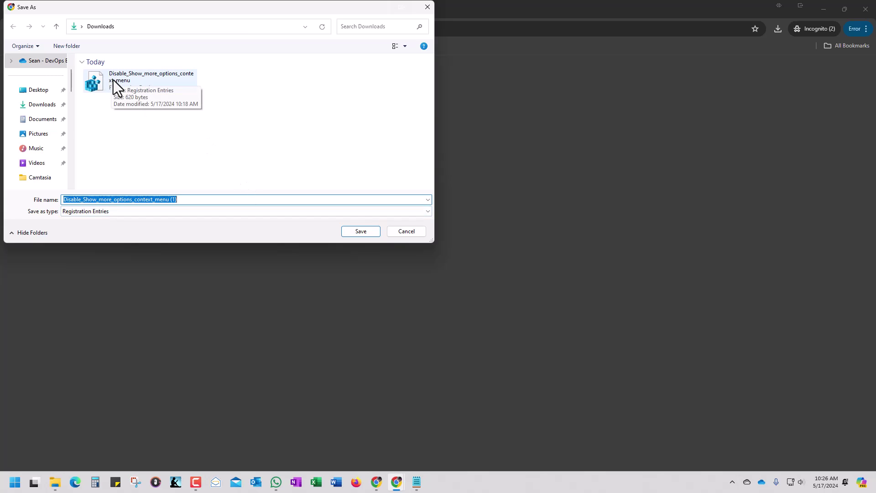
pyautogui.click(427, 7)
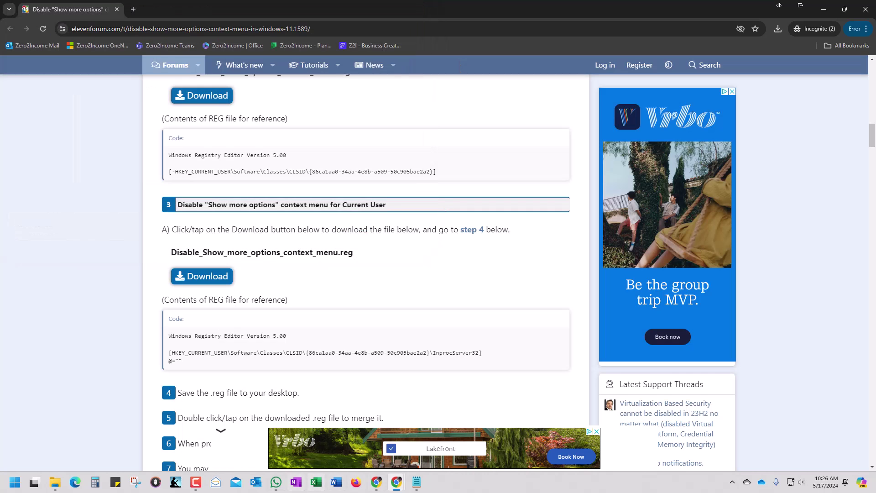
pyautogui.rightClick(55, 482)
pyautogui.click(61, 253)
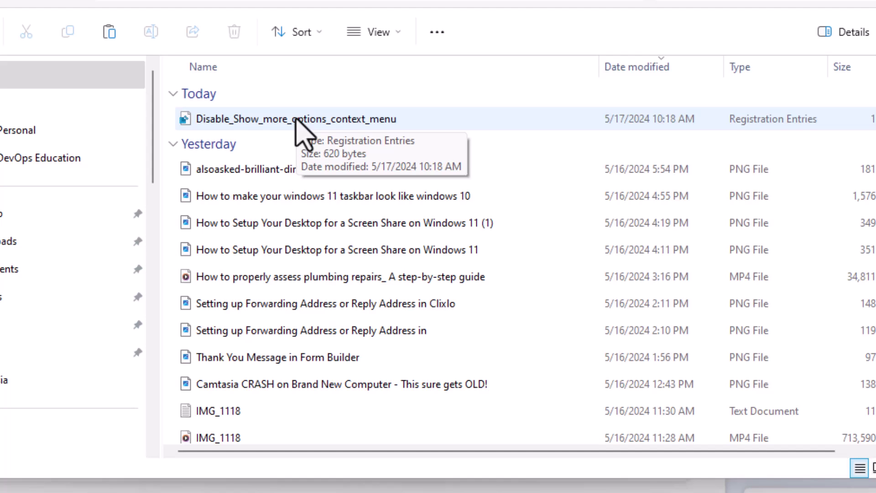
# - Merge Disable_Show_more_options_context_menu.reg into the registry, approving the run, UAC and confirmation prompts
pyautogui.doubleClick(296, 119)
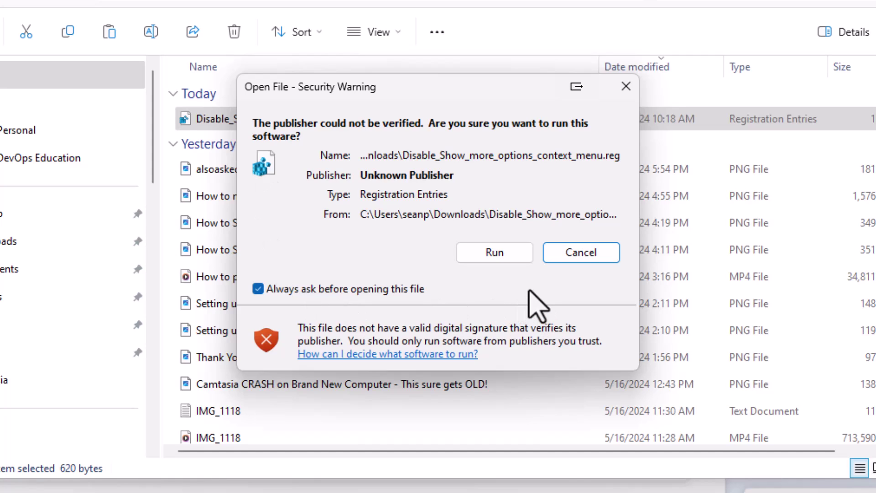
pyautogui.click(502, 254)
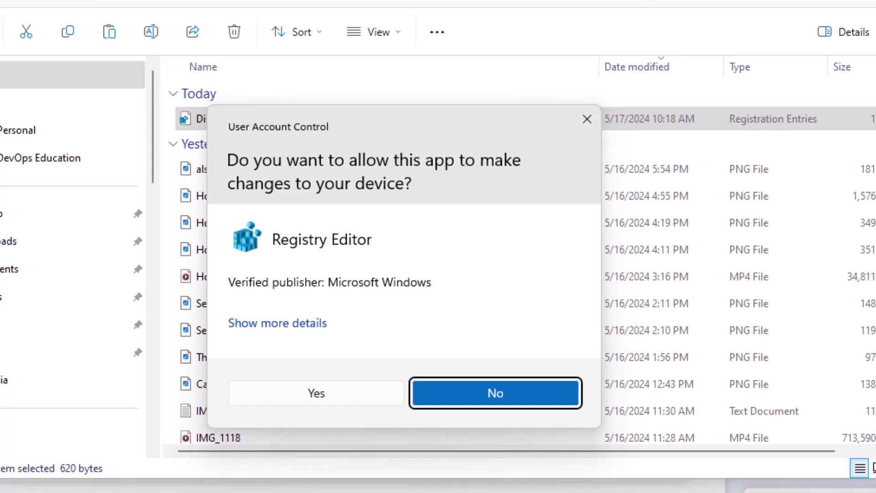
pyautogui.click(336, 400)
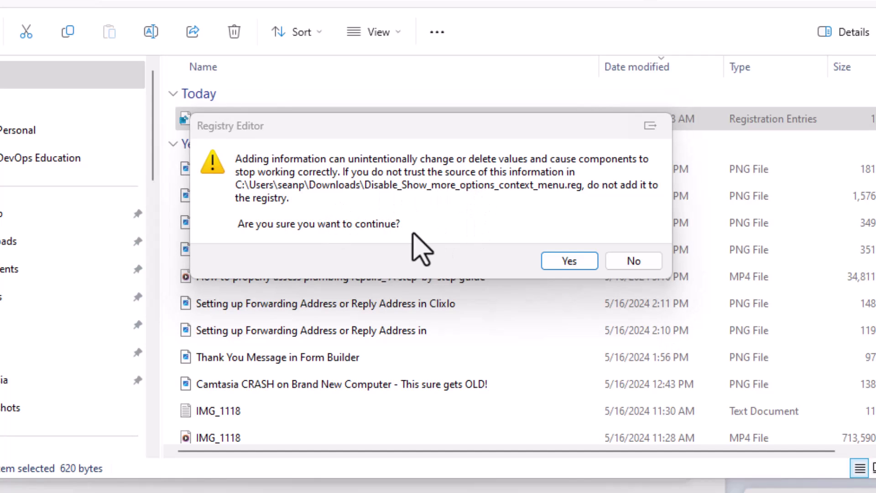
pyautogui.click(575, 264)
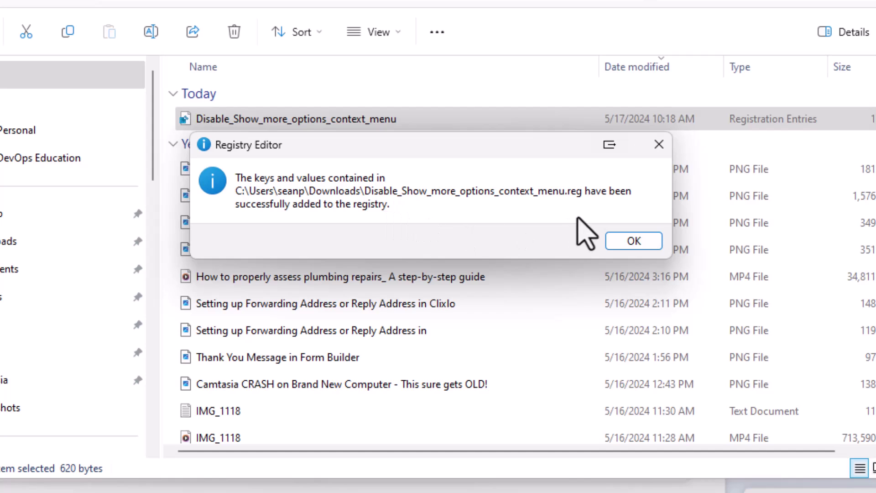
pyautogui.click(632, 242)
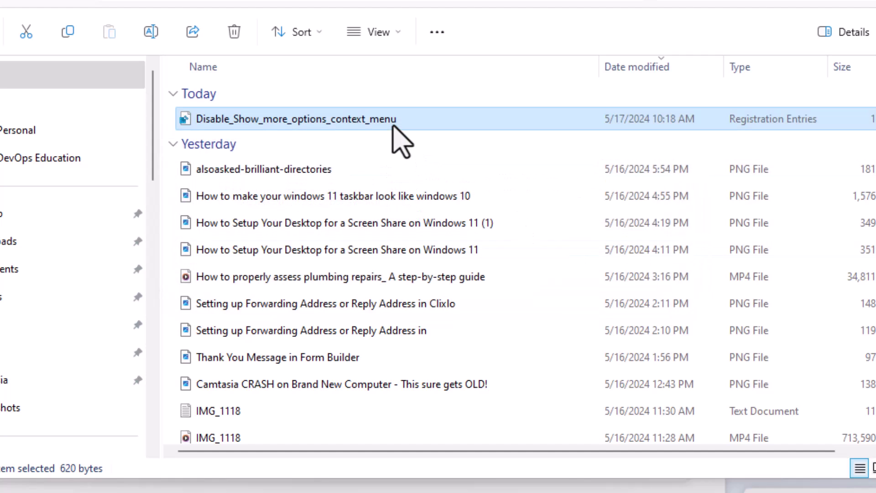
# - Check whether the .reg file's context menu still shows the condensed layout
pyautogui.rightClick(402, 142)
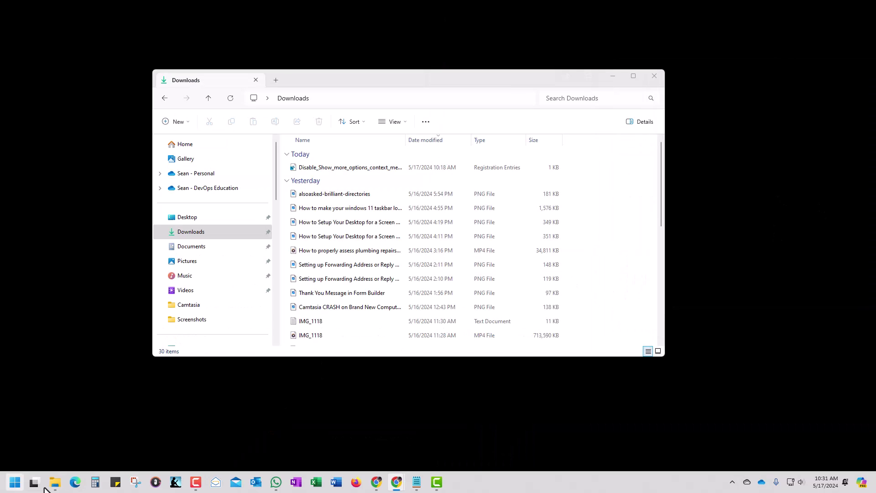
# - Search 'task' from Start and launch Task Manager
pyautogui.click(14, 482)
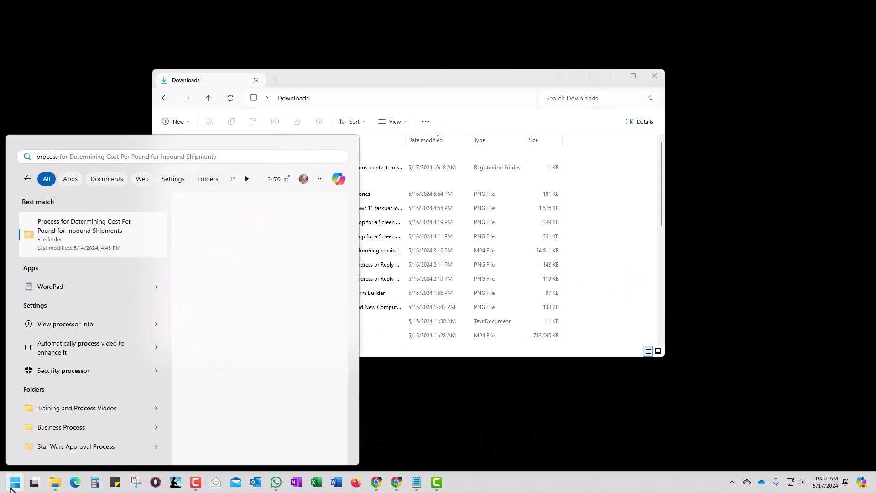
pyautogui.press('BackSpace')
pyautogui.press('BackSpace')
pyautogui.press('BackSpace')
pyautogui.press('BackSpace')
pyautogui.press('BackSpace')
pyautogui.press('BackSpace')
pyautogui.press('BackSpace')
pyautogui.write('task')
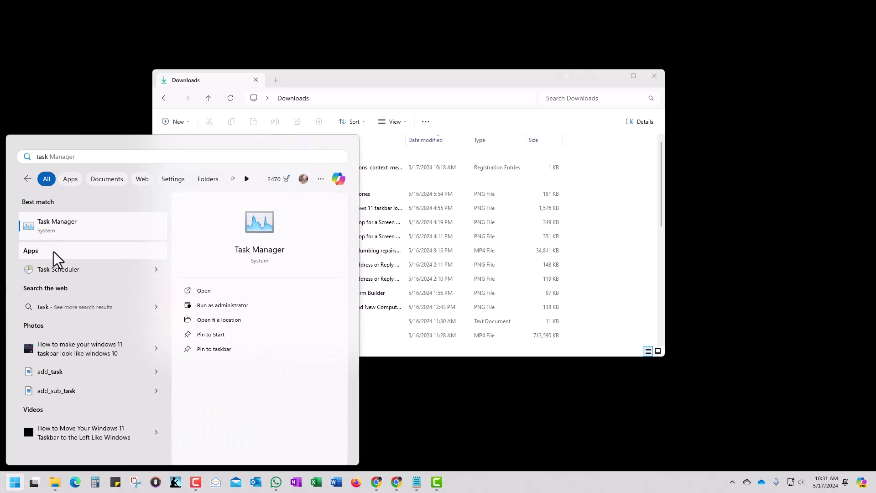
pyautogui.click(61, 227)
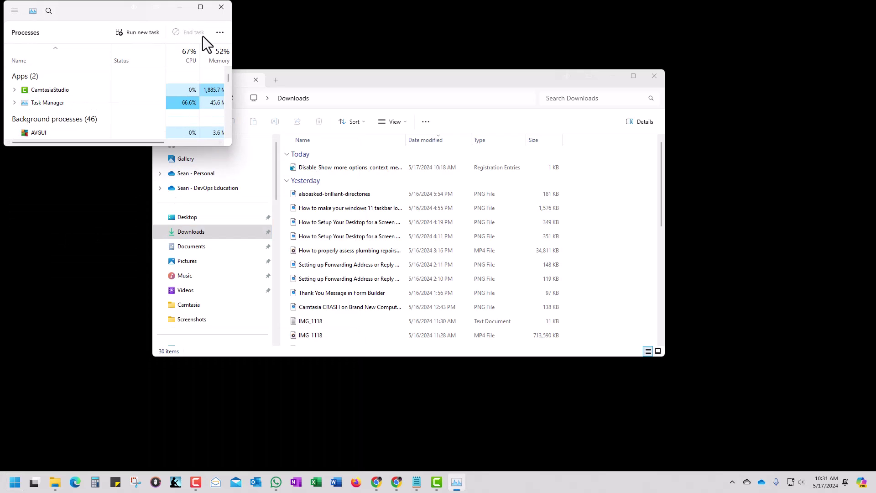
# - Maximize Task Manager and restart the Windows Explorer process
pyautogui.click(201, 7)
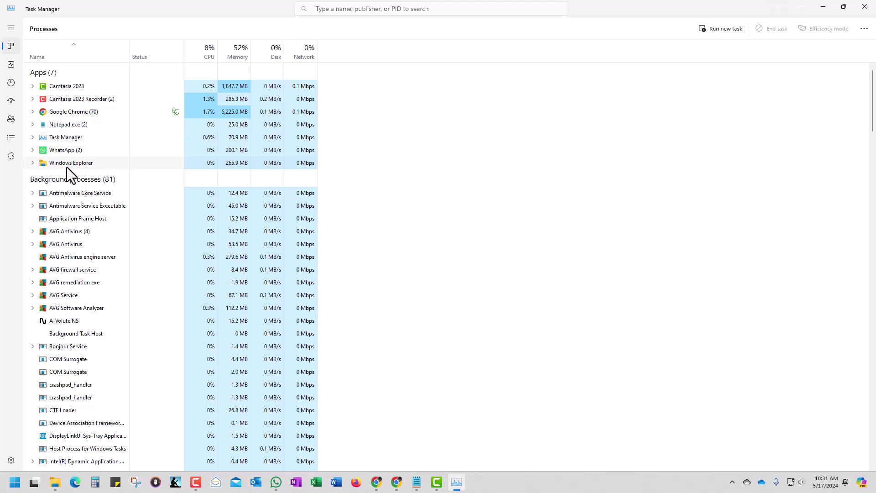
pyautogui.click(33, 163)
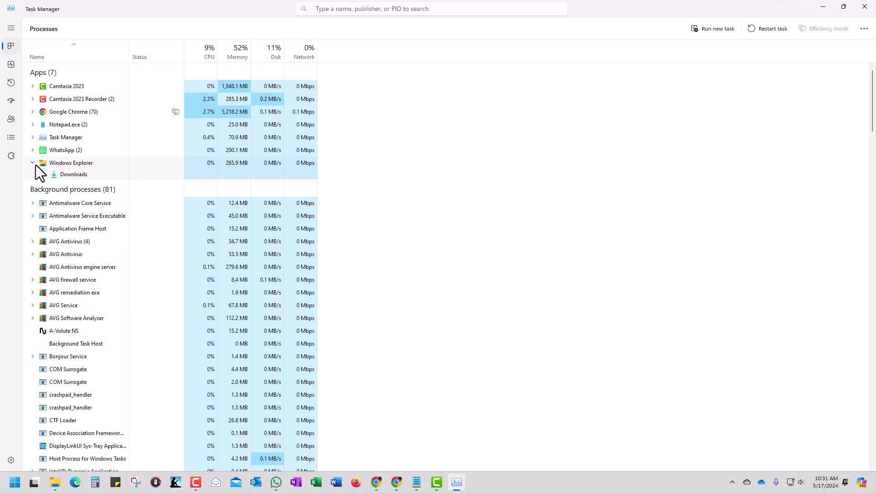
pyautogui.click(33, 164)
pyautogui.rightClick(63, 166)
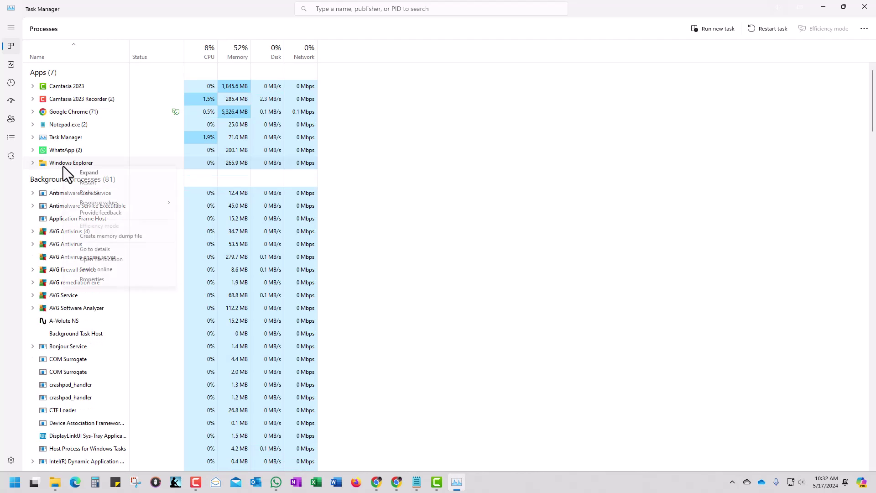
pyautogui.click(91, 183)
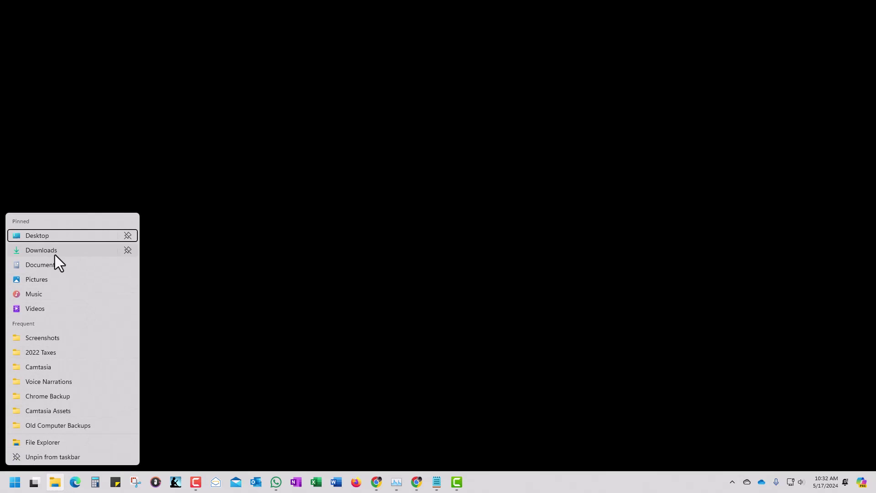
# - Reopen Downloads and confirm the .reg file's context menu now lists the full classic options
pyautogui.click(54, 255)
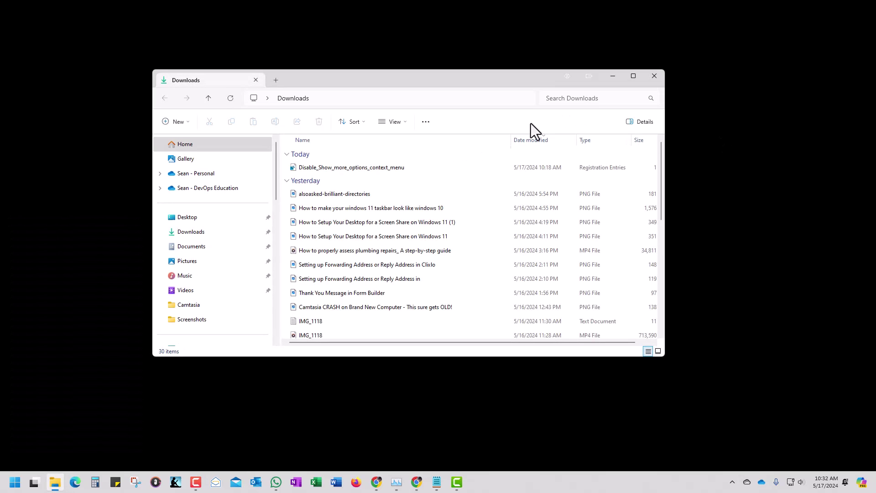
pyautogui.rightClick(374, 170)
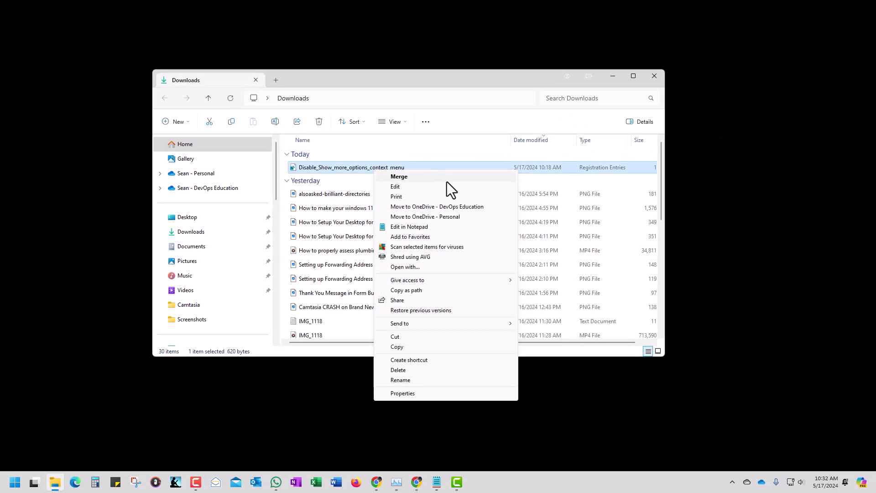
pyautogui.click(400, 347)
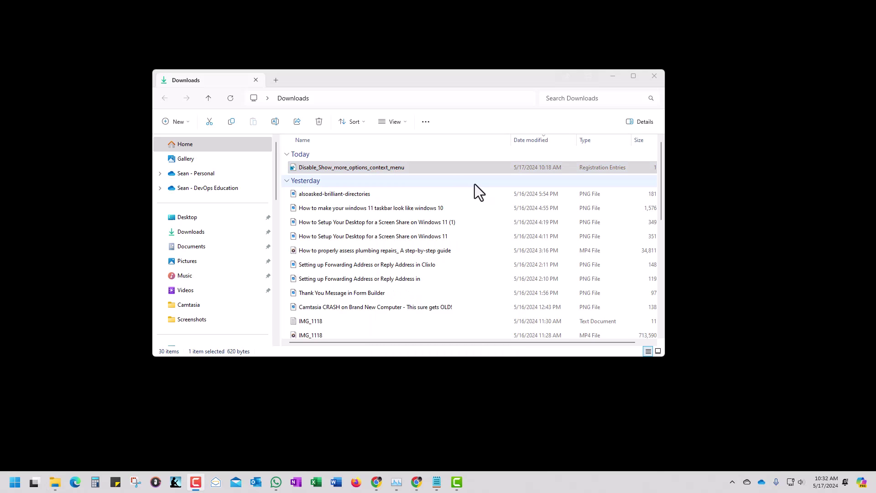
pyautogui.rightClick(423, 170)
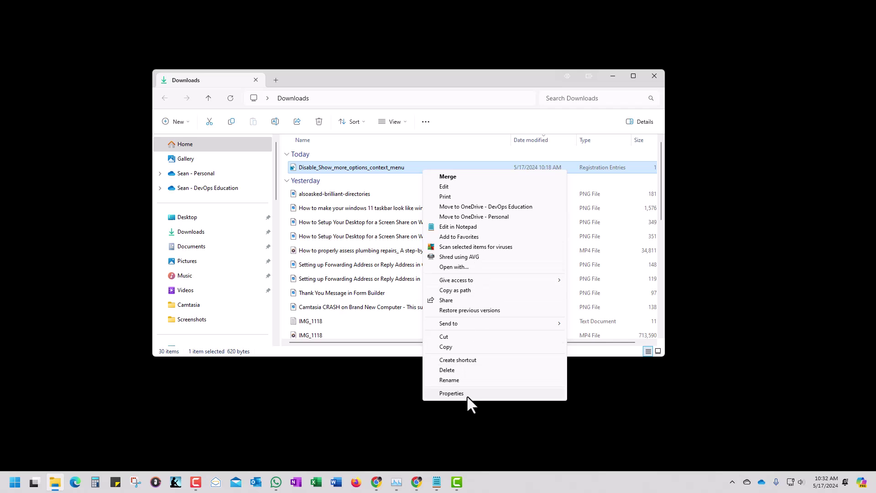